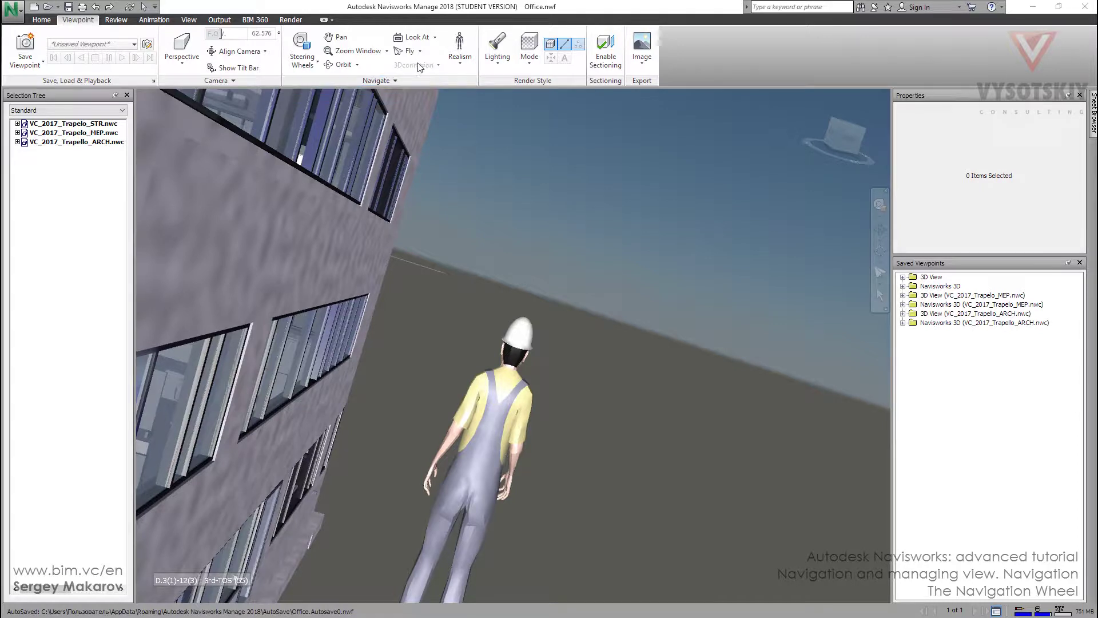
- Turn off the Third Person avatar under Realism and switch to the Select tool
{"action": "left_click", "coordinate": [454, 66]}
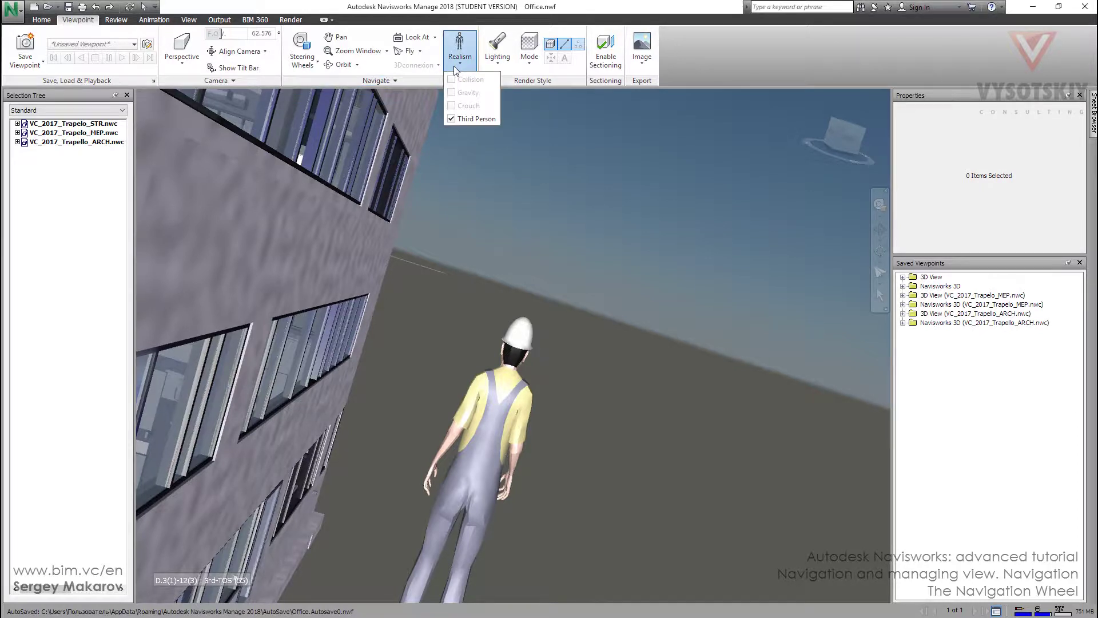
{"action": "left_click", "coordinate": [455, 119]}
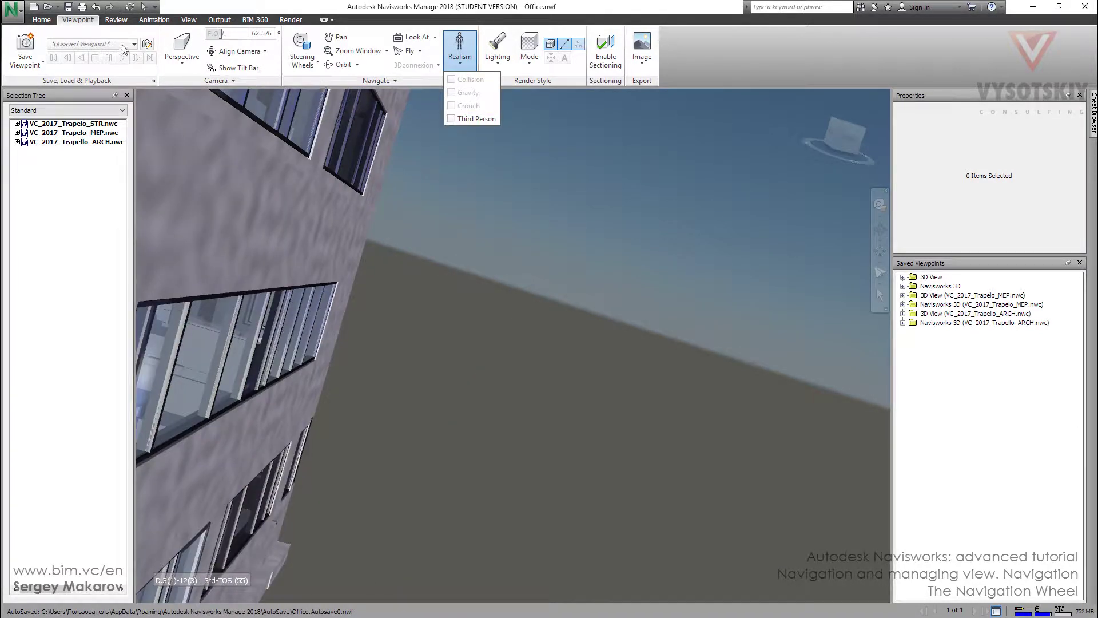
{"action": "left_click", "coordinate": [42, 20]}
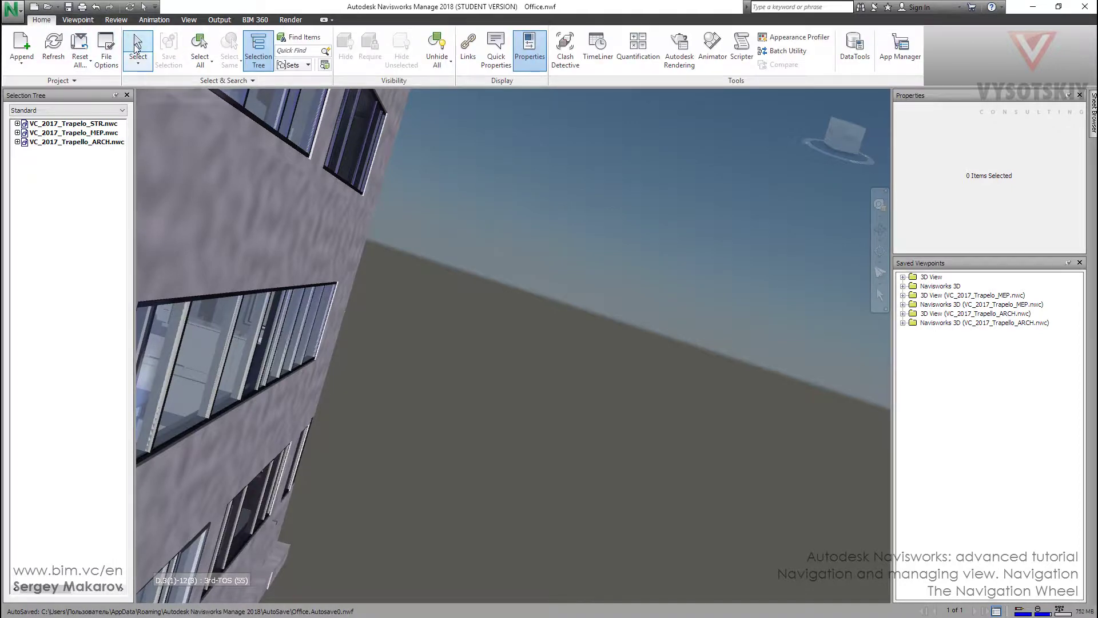
{"action": "left_click", "coordinate": [137, 48]}
- Orbit and zoom out until the building's long window facade faces forward
{"action": "mouse_move", "coordinate": [542, 354]}
{"action": "middle_mouse_down", "text": "shift"}
{"action": "mouse_move", "coordinate": [531, 361]}
{"action": "mouse_move", "coordinate": [510, 341]}
{"action": "mouse_move", "coordinate": [394, 357]}
{"action": "mouse_move", "coordinate": [420, 378]}
{"action": "mouse_move", "coordinate": [423, 367]}
{"action": "middle_mouse_up", "text": "shift"}
{"action": "scroll", "coordinate": [424, 367], "scroll_direction": "down", "scroll_amount": 8}
{"action": "middle_click_drag", "start_coordinate": [312, 378], "coordinate": [503, 377], "text": "shift"}
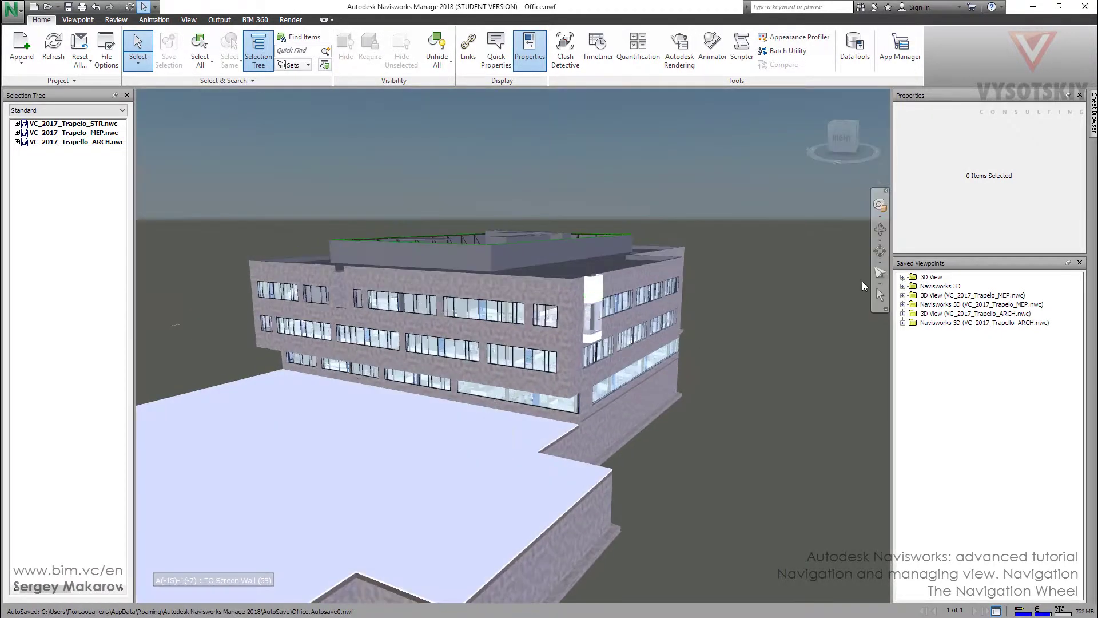
- Pick Basic View Object Wheel from the navigation bar's Steering Wheels list
{"action": "left_click", "coordinate": [881, 218]}
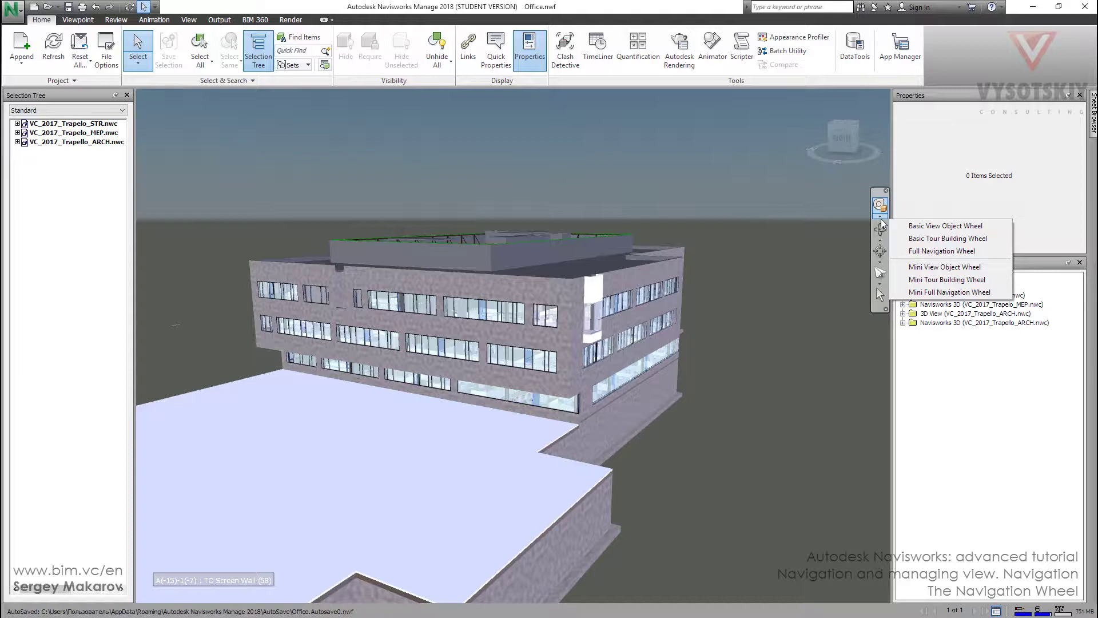
{"action": "left_click", "coordinate": [936, 229]}
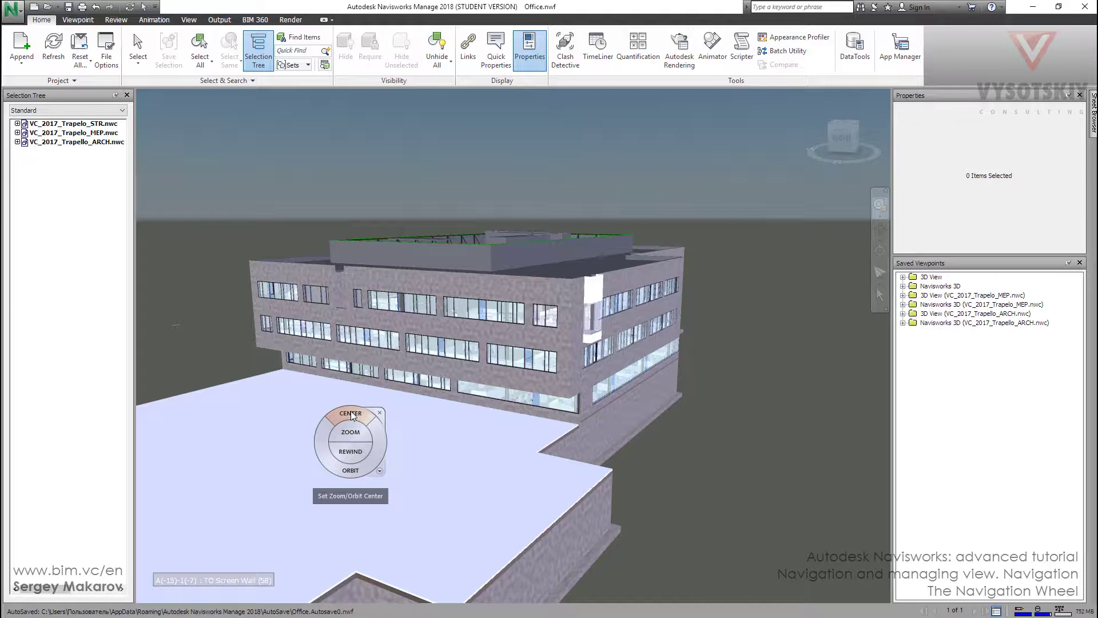
- Zoom with the wheel, rewind to an earlier viewpoint, then orbit to a lower, level facade view
{"action": "left_click", "coordinate": [351, 431]}
{"action": "mouse_move", "coordinate": [373, 430]}
{"action": "left_mouse_down"}
{"action": "mouse_move", "coordinate": [326, 441]}
{"action": "mouse_move", "coordinate": [360, 441]}
{"action": "mouse_move", "coordinate": [354, 435]}
{"action": "left_mouse_up"}
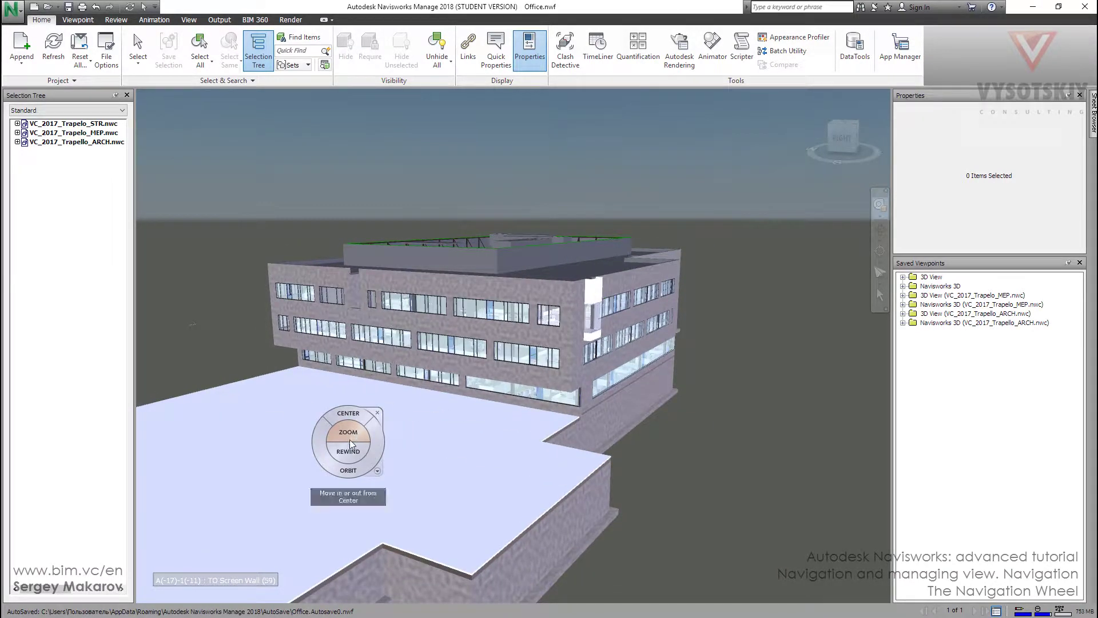
{"action": "left_click", "coordinate": [345, 451]}
{"action": "left_click_drag", "start_coordinate": [325, 451], "coordinate": [438, 319]}
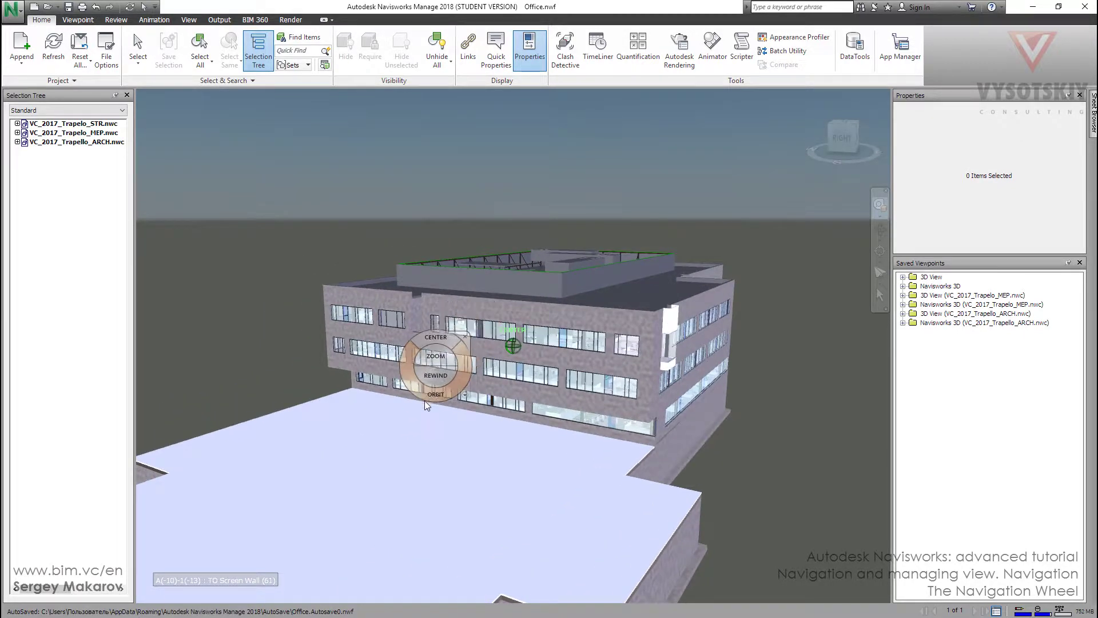
{"action": "left_click_drag", "start_coordinate": [428, 397], "coordinate": [465, 383]}
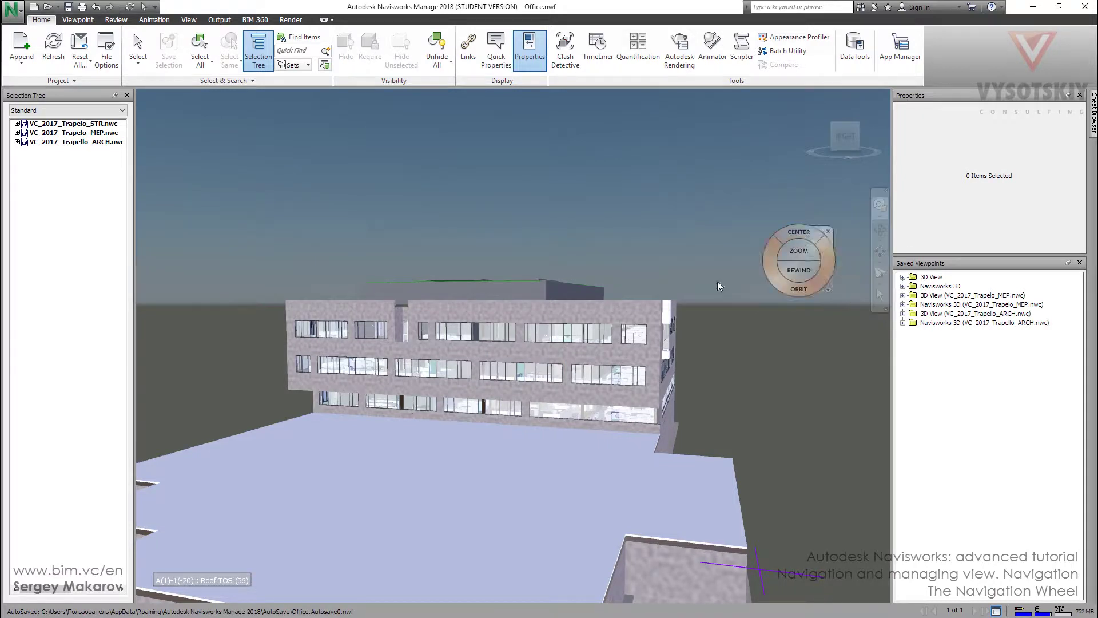
- Switch to the Full Navigation Wheel and raise the camera above the roof slab with Up/Down
{"action": "left_click", "coordinate": [608, 365]}
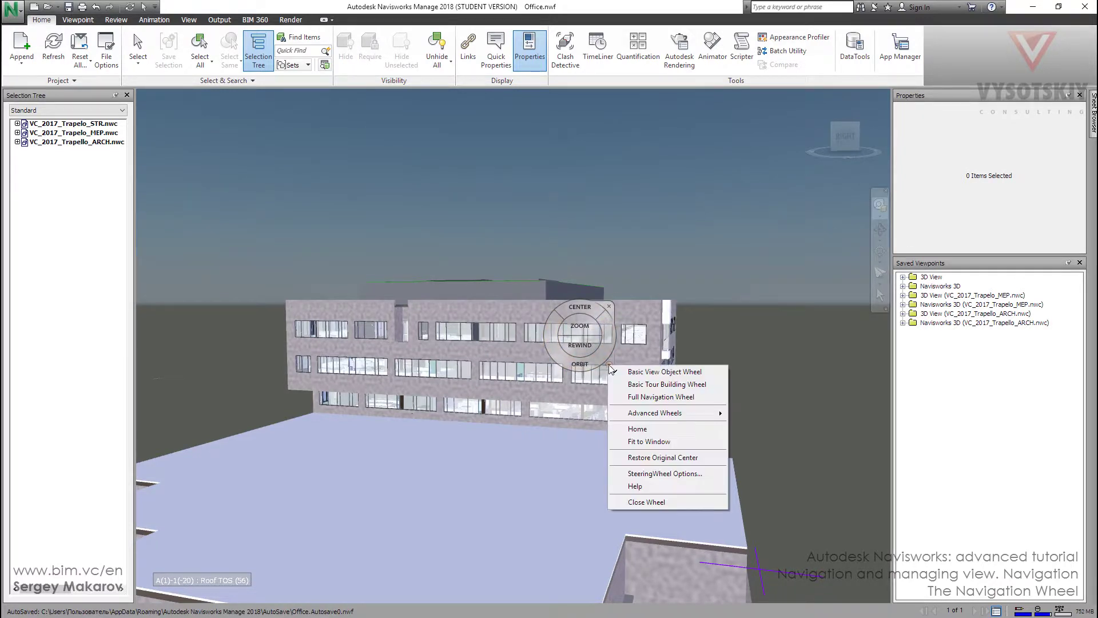
{"action": "left_click", "coordinate": [642, 396]}
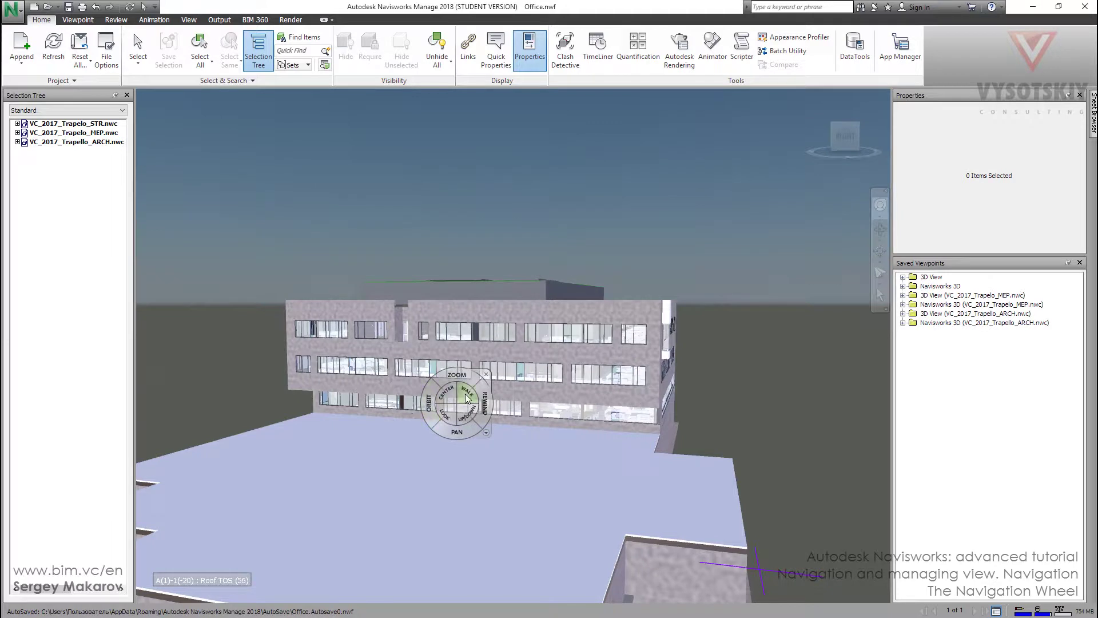
{"action": "left_click_drag", "start_coordinate": [467, 413], "coordinate": [445, 385]}
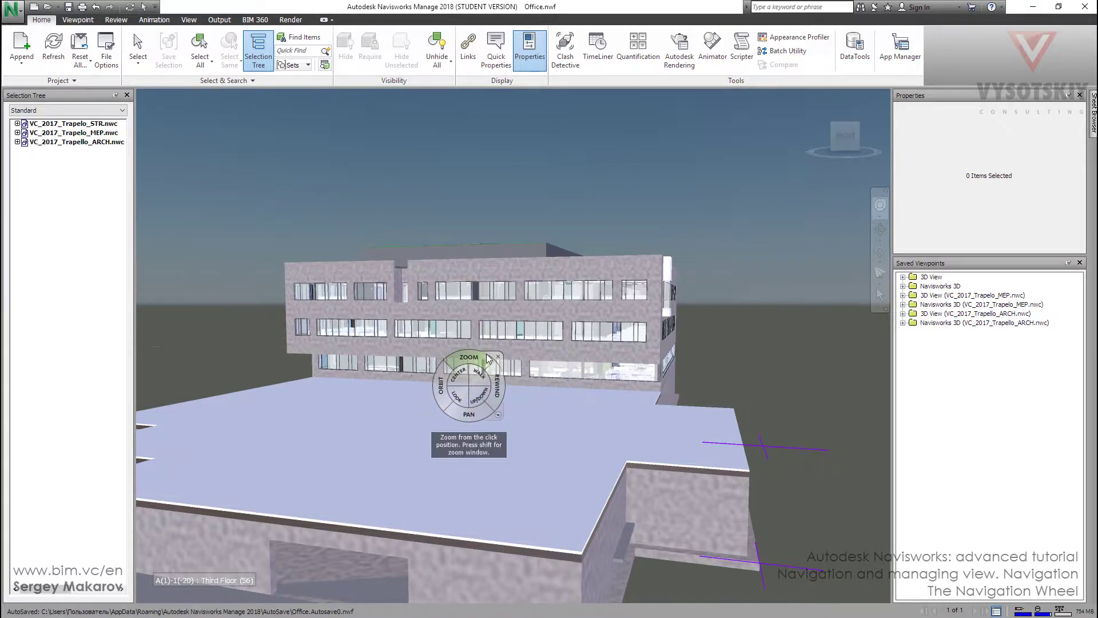
- Choose Mini Full Navigation Wheel from the wheel menu's Advanced Wheels
{"action": "left_click", "coordinate": [498, 414]}
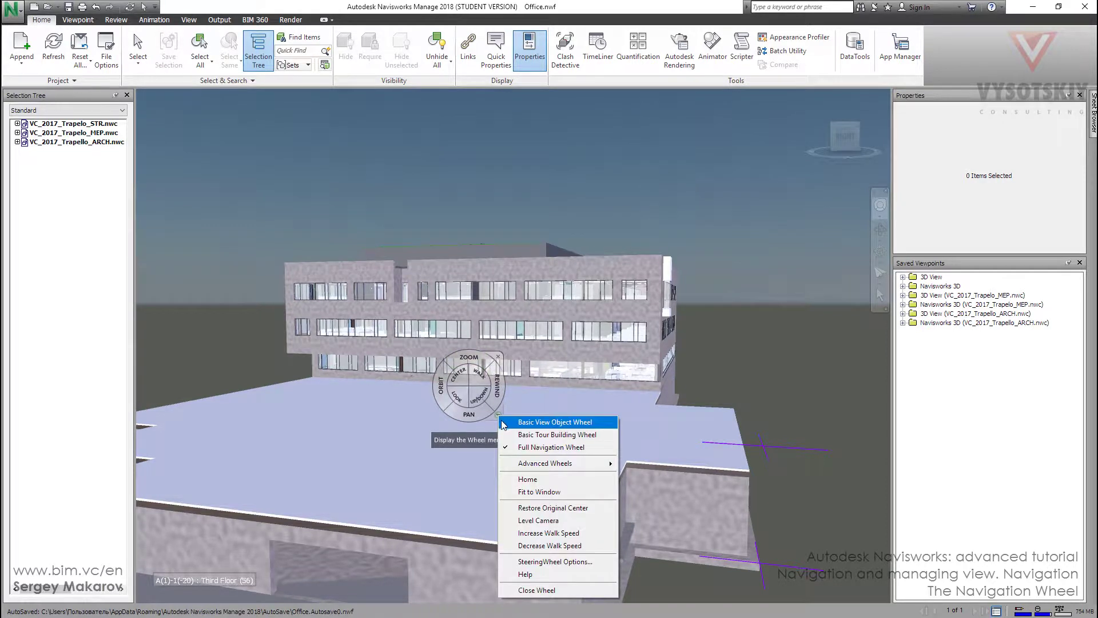
{"action": "mouse_move", "coordinate": [549, 464]}
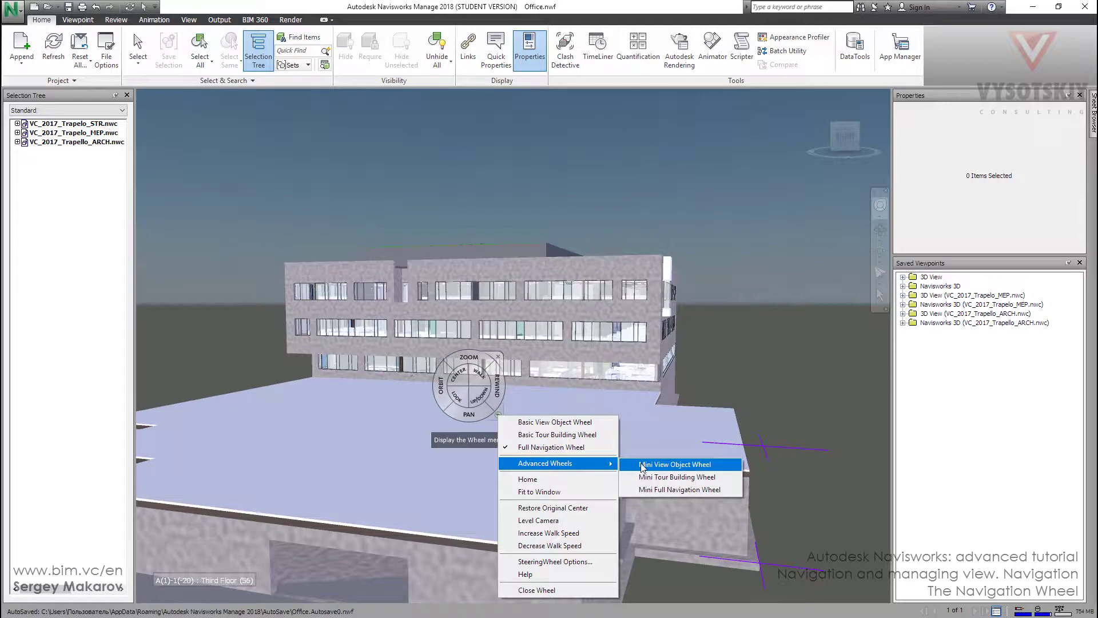
{"action": "left_click", "coordinate": [678, 489]}
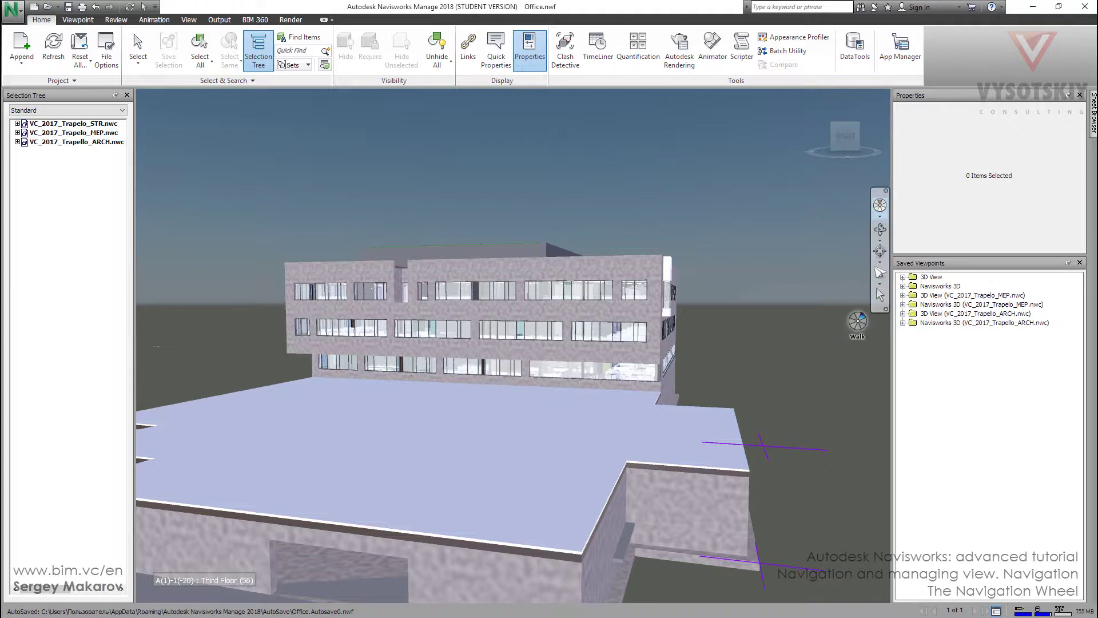
- Switch back to the Full Navigation Wheel and return to the Home view
{"action": "left_click", "coordinate": [881, 217]}
{"action": "left_click", "coordinate": [941, 251]}
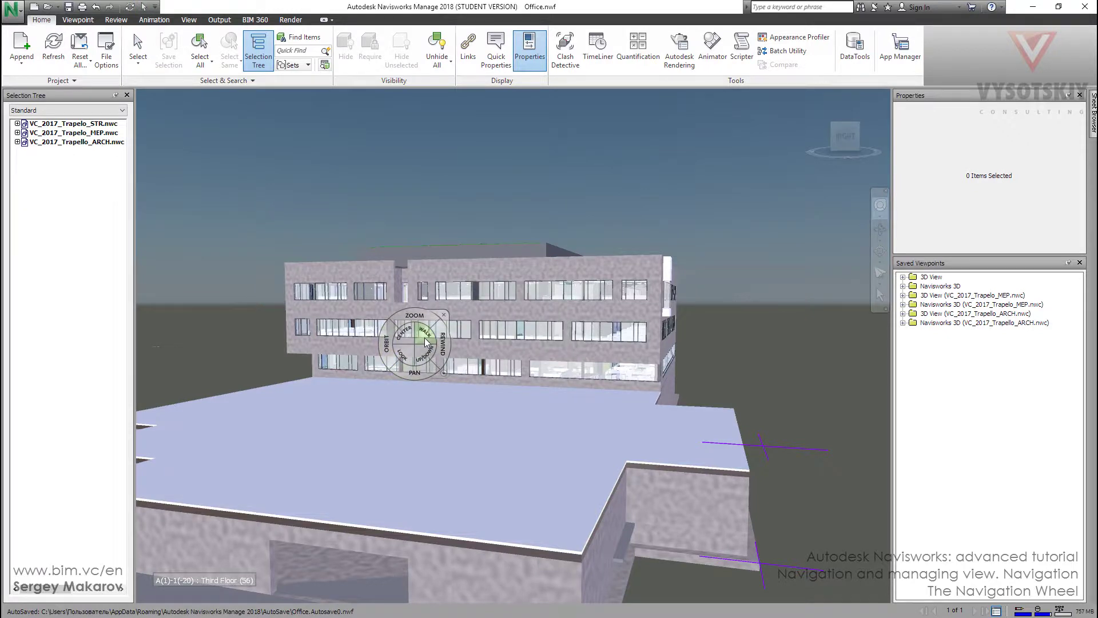
{"action": "left_click", "coordinate": [444, 374]}
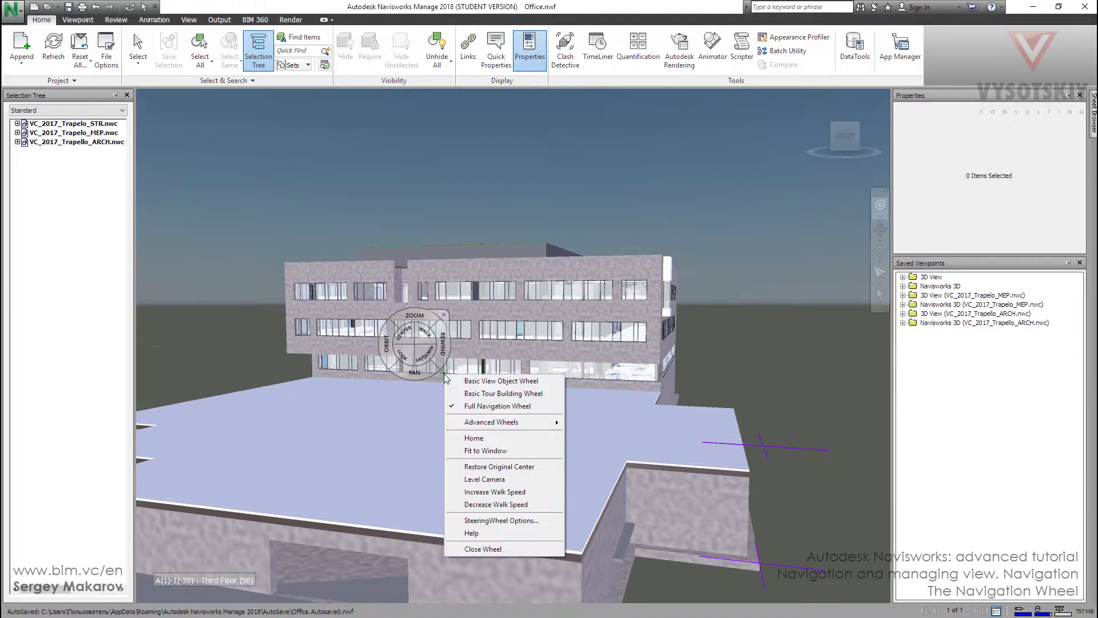
{"action": "left_click", "coordinate": [474, 438]}
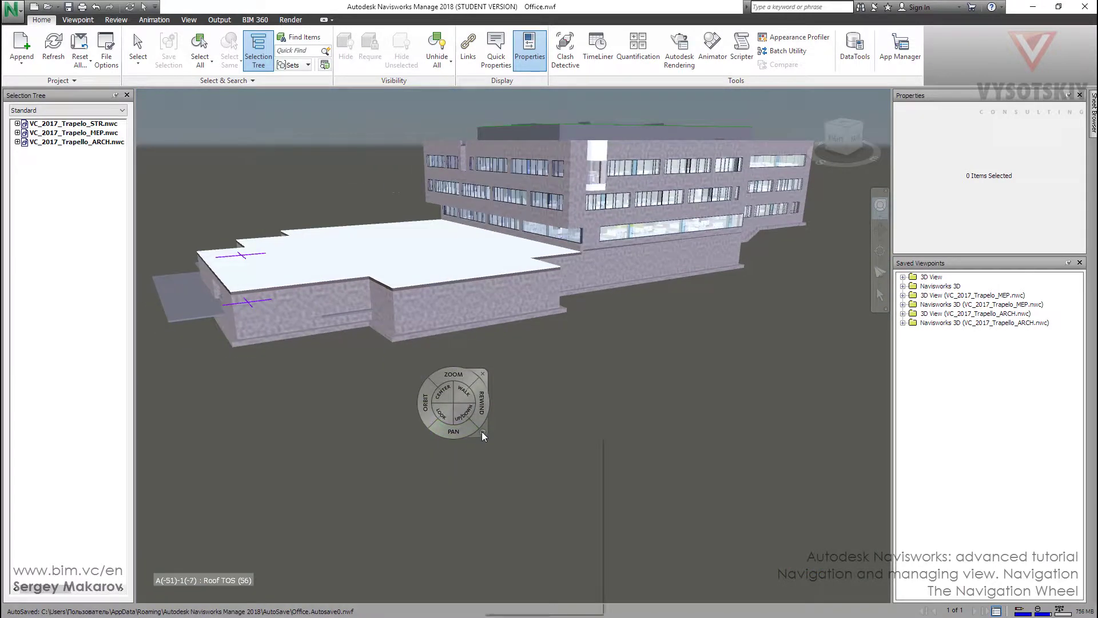
- Fit the whole building to the window and increase the walk speed
{"action": "left_click", "coordinate": [482, 432]}
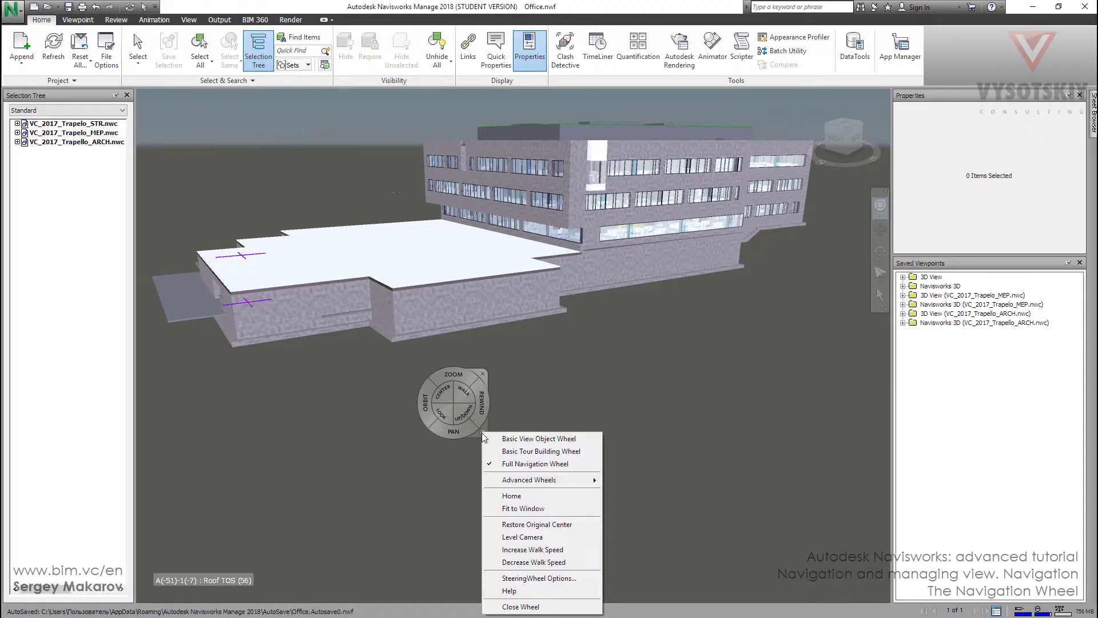
{"action": "left_click", "coordinate": [525, 508]}
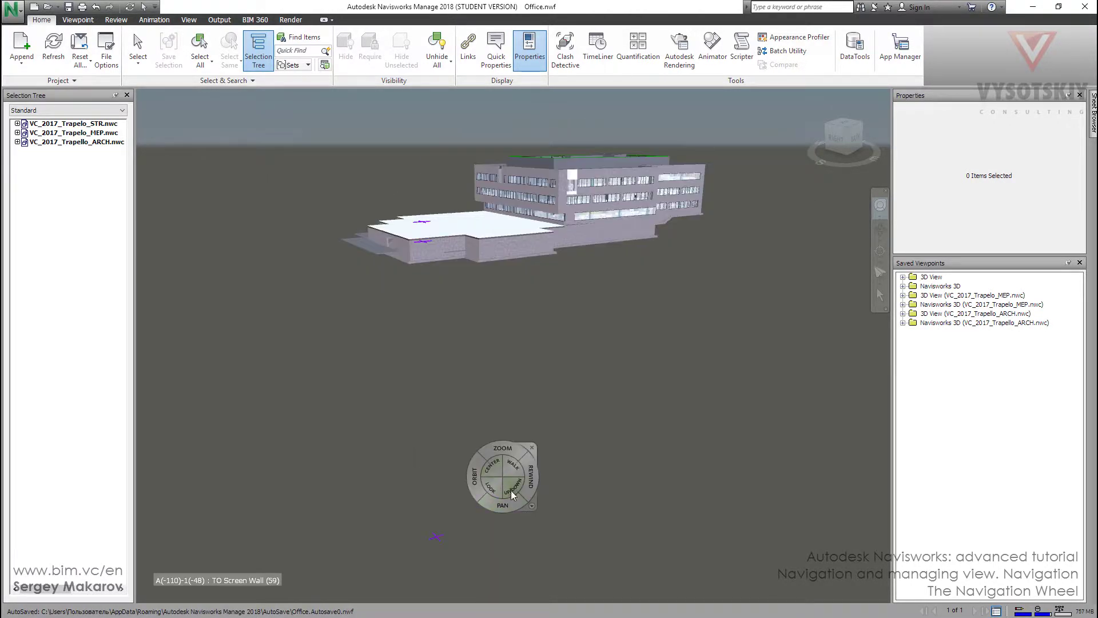
{"action": "left_click", "coordinate": [531, 505]}
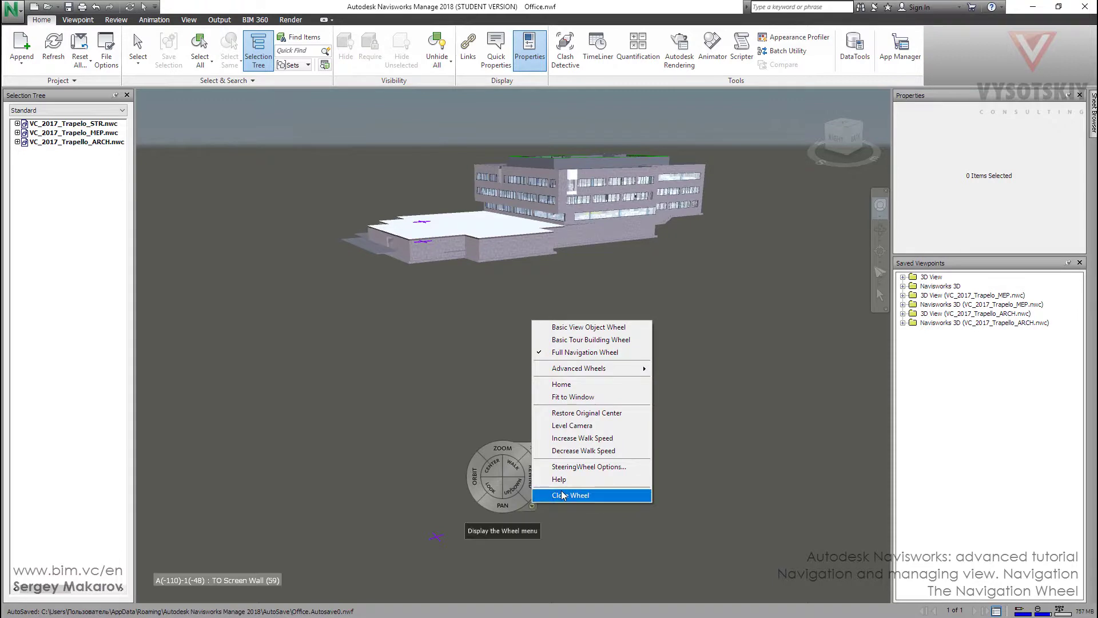
{"action": "left_click", "coordinate": [577, 444]}
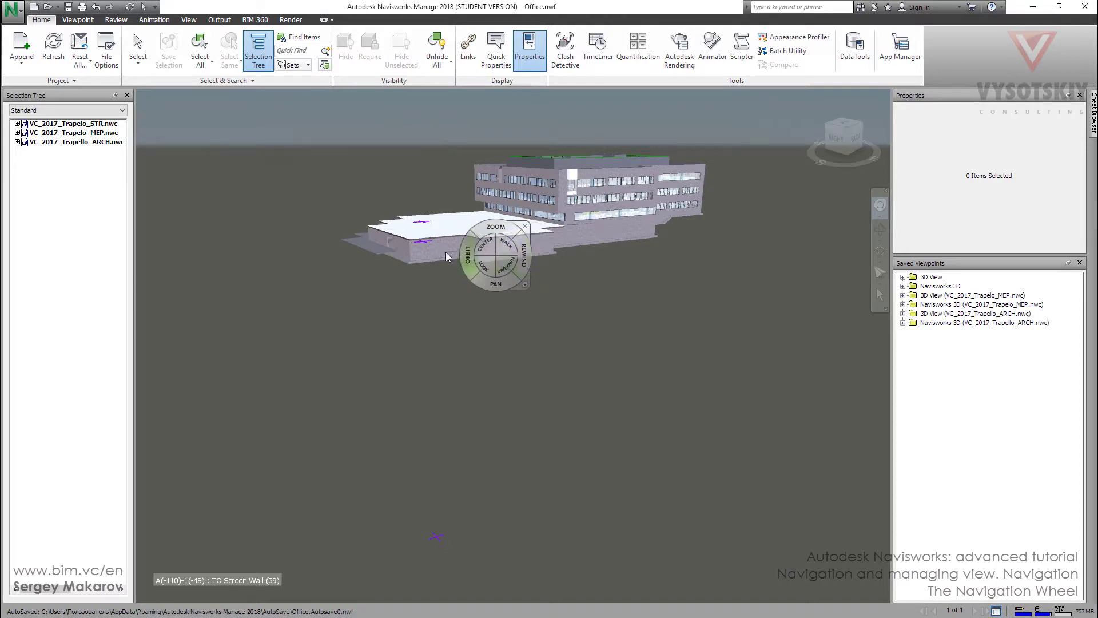
- Orbit to a top-front view and zoom in on the three-storey window facade
{"action": "left_click_drag", "start_coordinate": [406, 245], "coordinate": [567, 280]}
{"action": "left_click_drag", "start_coordinate": [501, 230], "coordinate": [504, 313]}
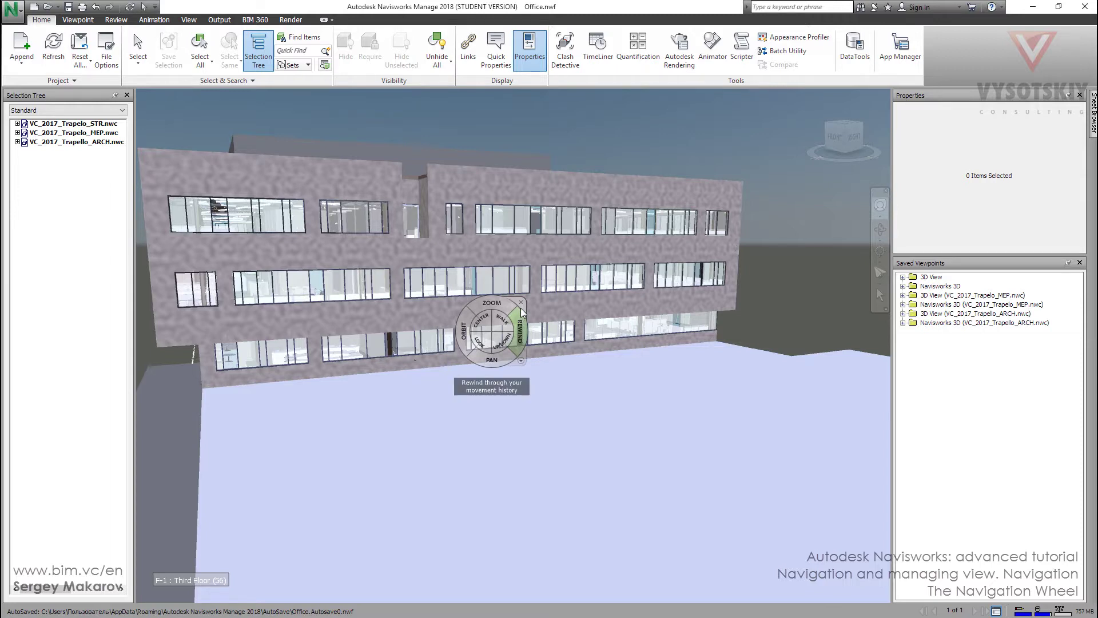
- Close the wheel and expand the Viewpoint Navigate panel showing linear 5.086 and angular 45.000 speeds
{"action": "left_click", "coordinate": [520, 303]}
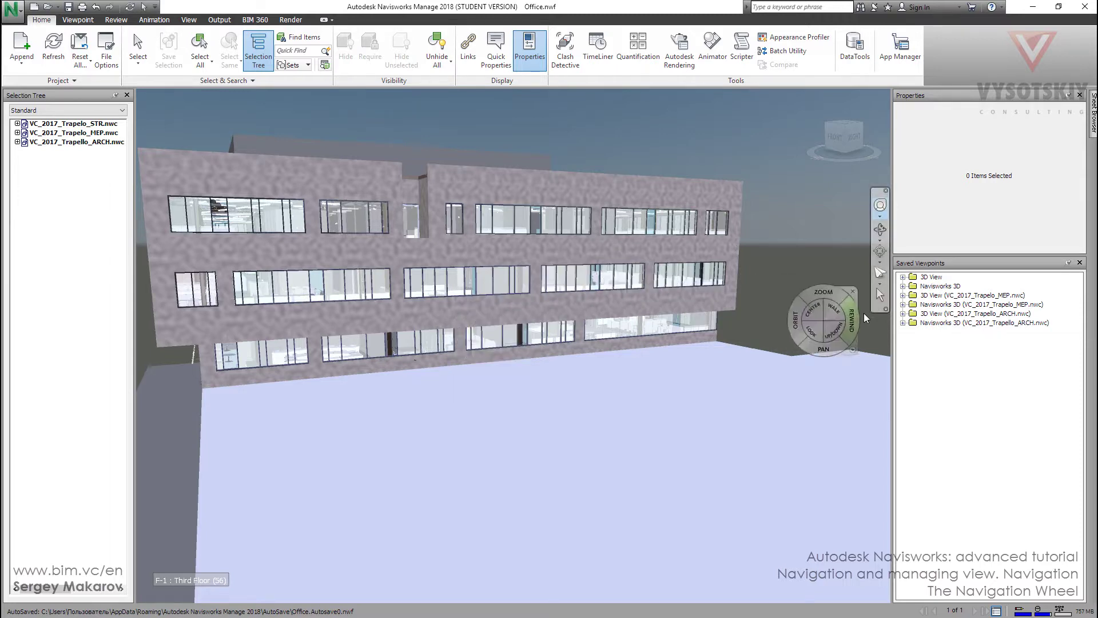
{"action": "left_click", "coordinate": [881, 253]}
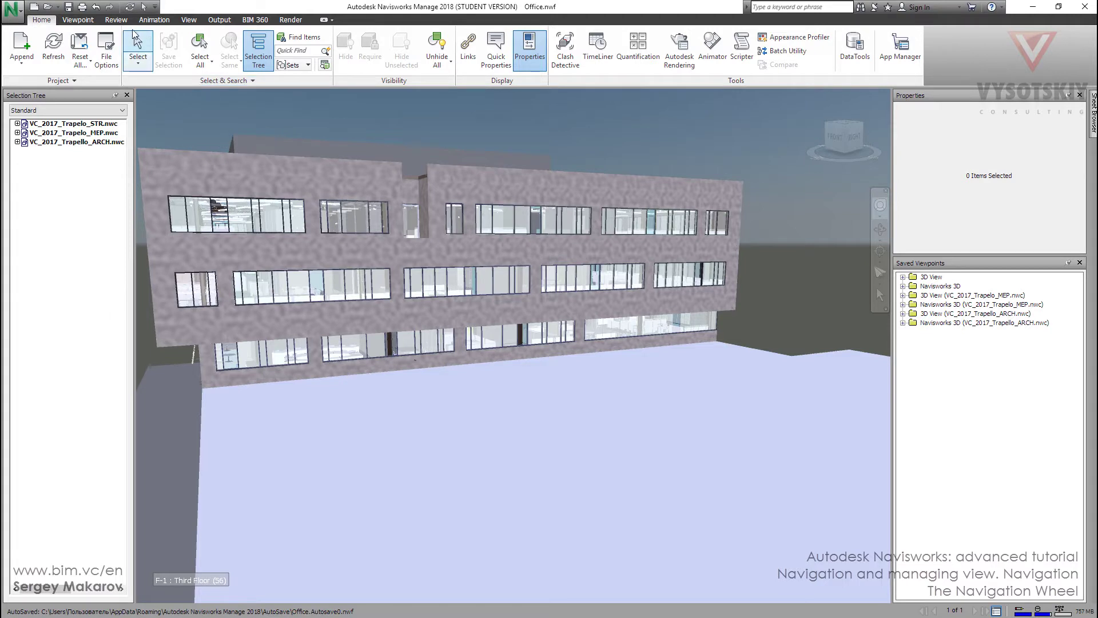
{"action": "left_click", "coordinate": [76, 20]}
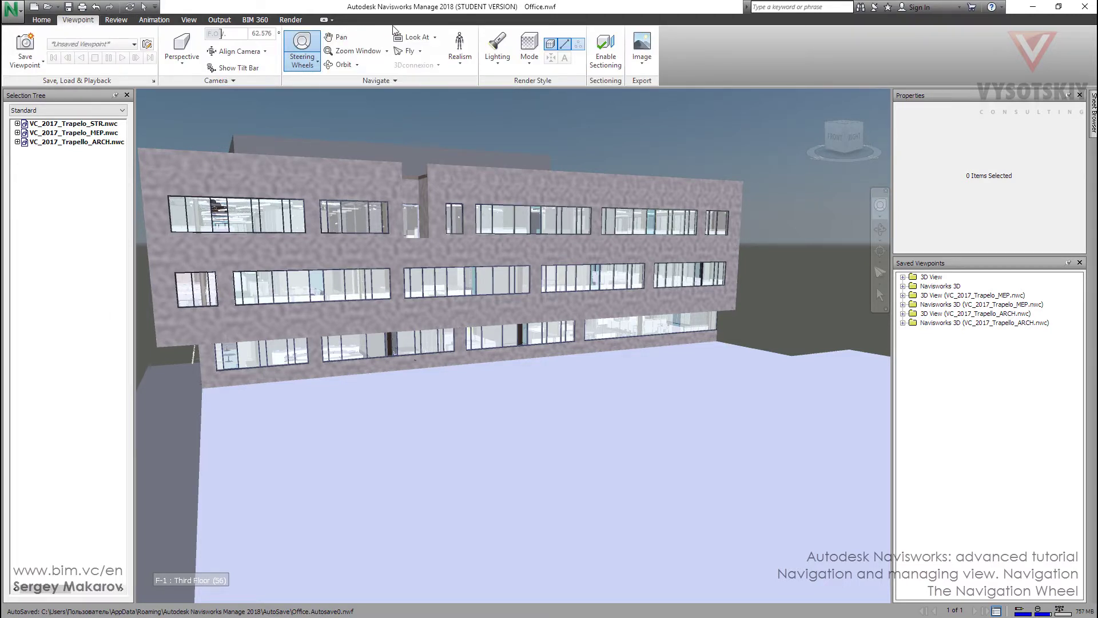
{"action": "left_click", "coordinate": [389, 84]}
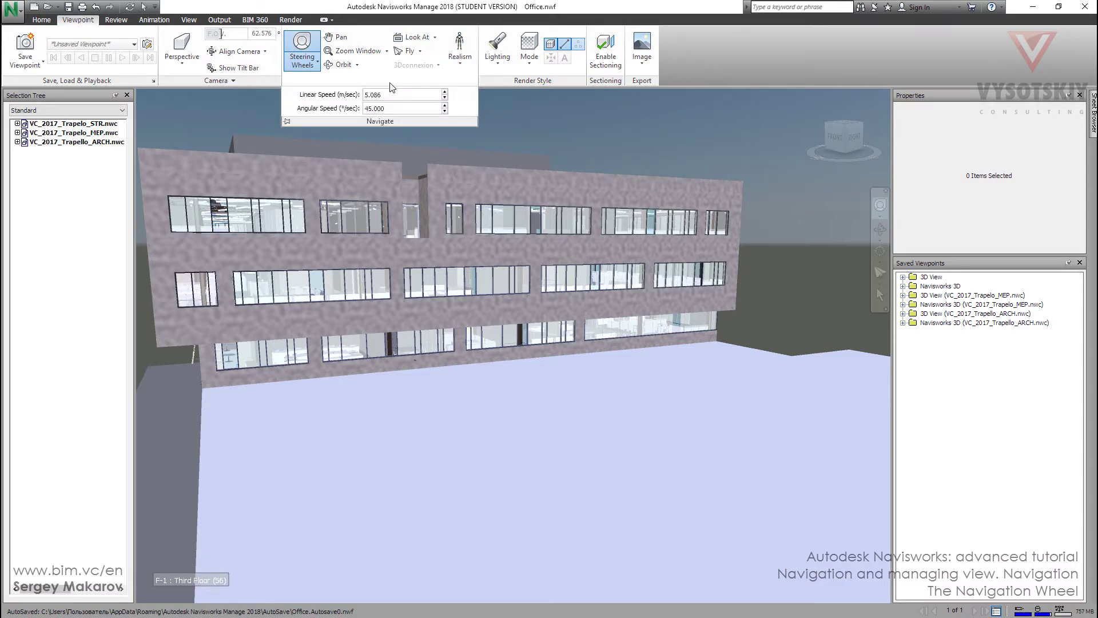